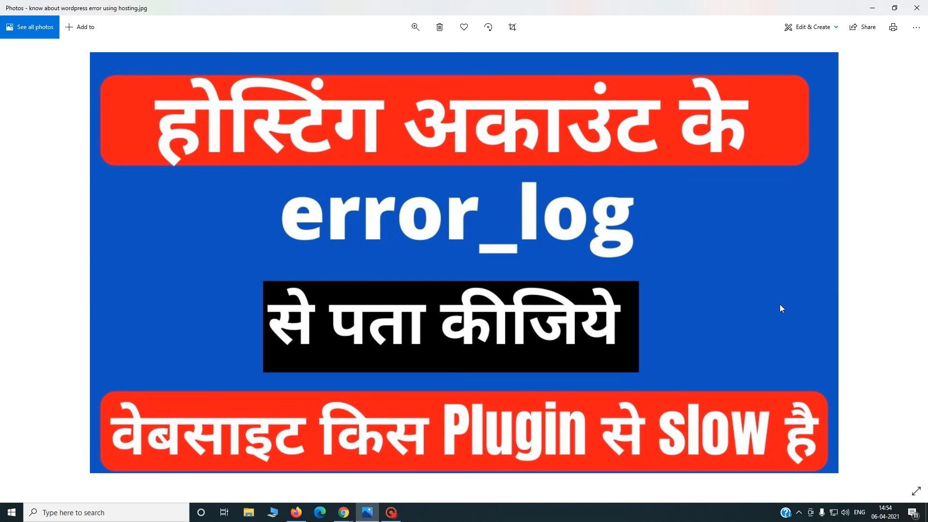
Switch from the image viewer to the browser and open the installed plugins list of the indnaukari.com WordPress site
{"action": "left_click", "coordinate": [872, 8]}
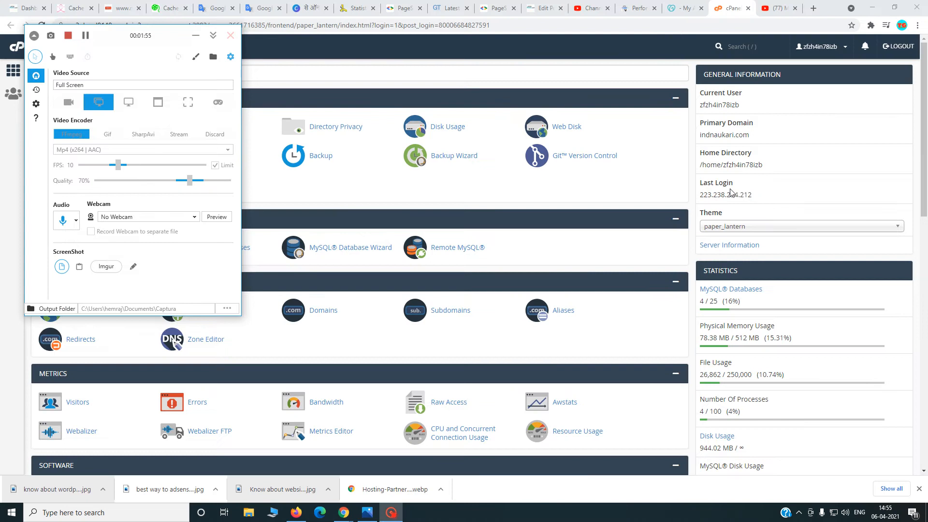
{"action": "left_click", "coordinate": [380, 86]}
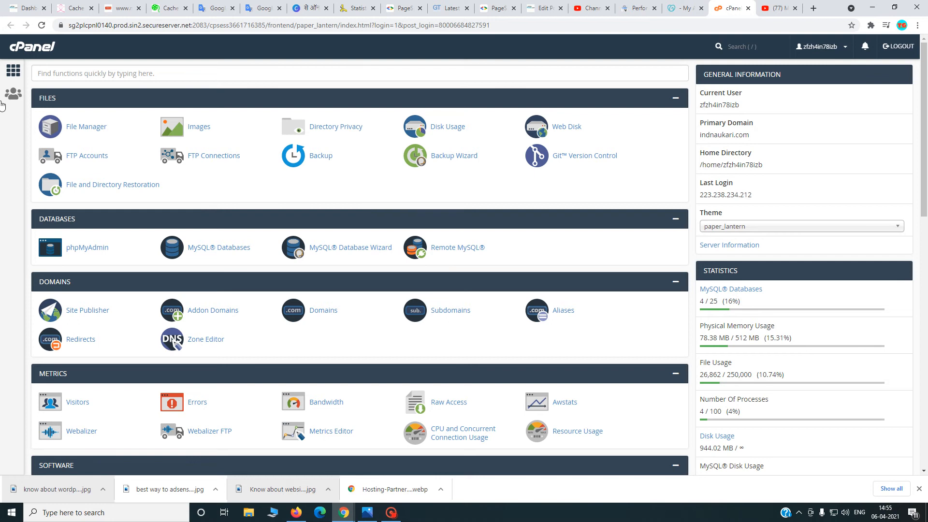
{"action": "left_click", "coordinate": [29, 8]}
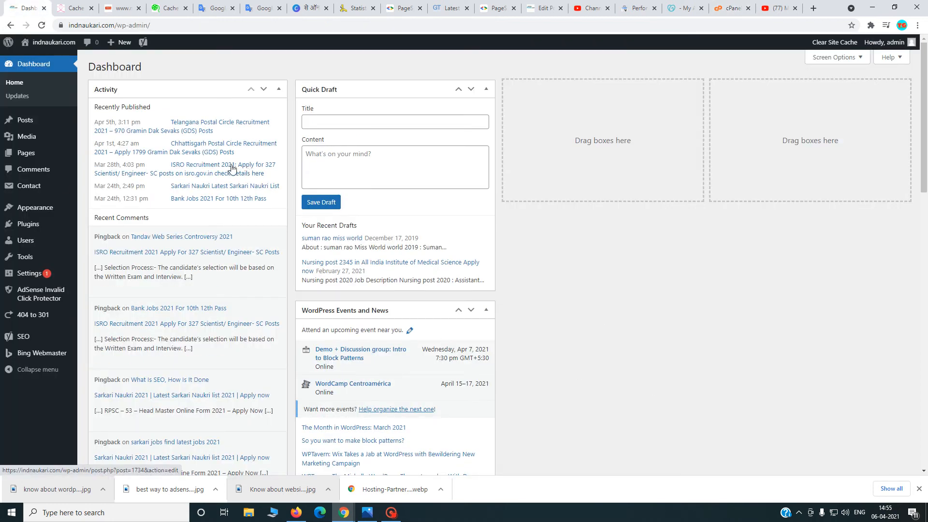
{"action": "mouse_move", "coordinate": [42, 228]}
{"action": "left_click", "coordinate": [105, 230]}
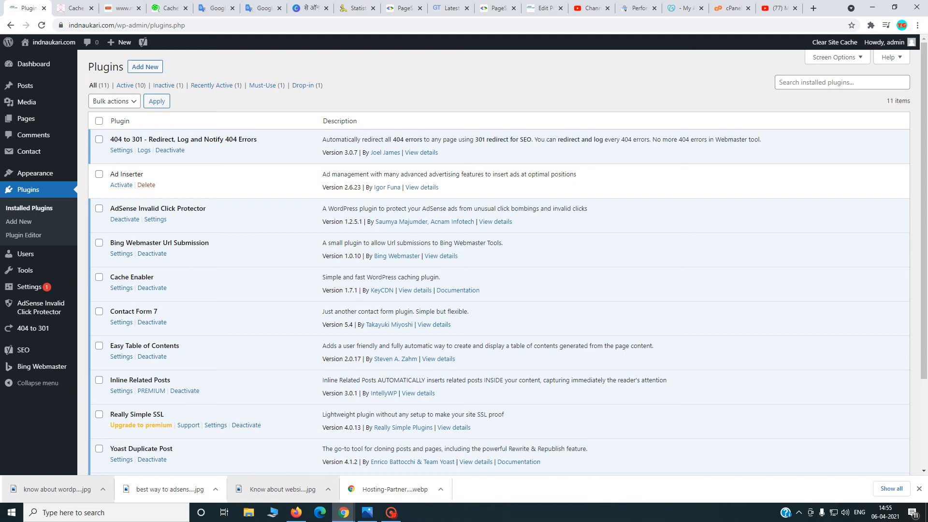
Delete the inactive Ad Inserter plugin and look over the remaining installed plugins
{"action": "left_click", "coordinate": [146, 185]}
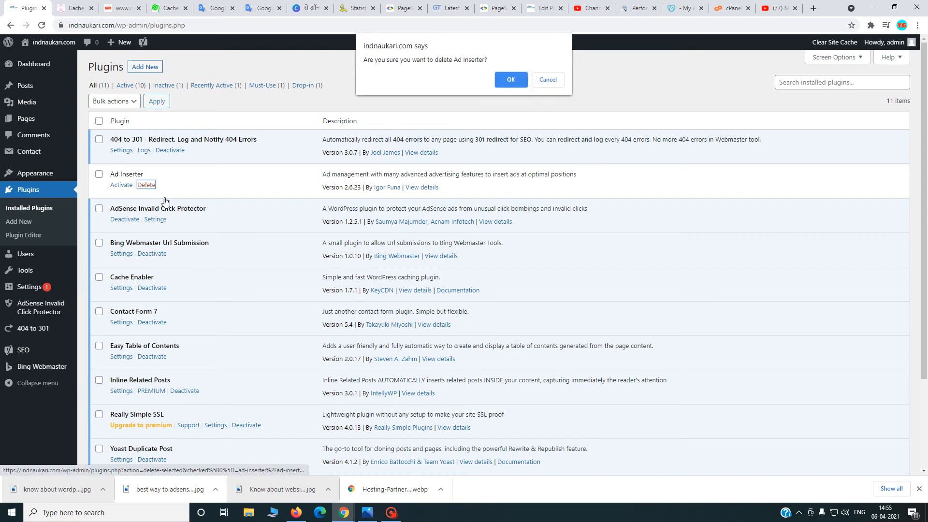
{"action": "left_click", "coordinate": [511, 81]}
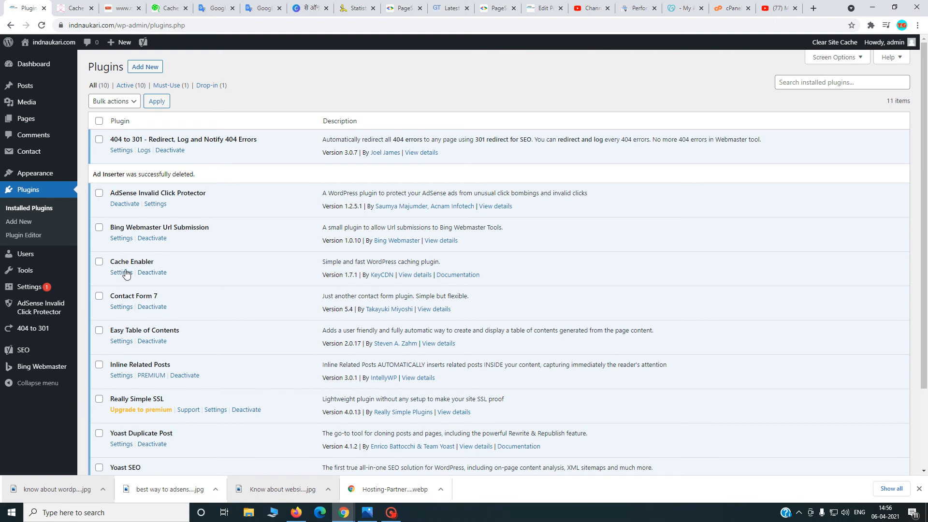
{"action": "scroll", "coordinate": [275, 366], "scroll_direction": "down", "scroll_amount": 1}
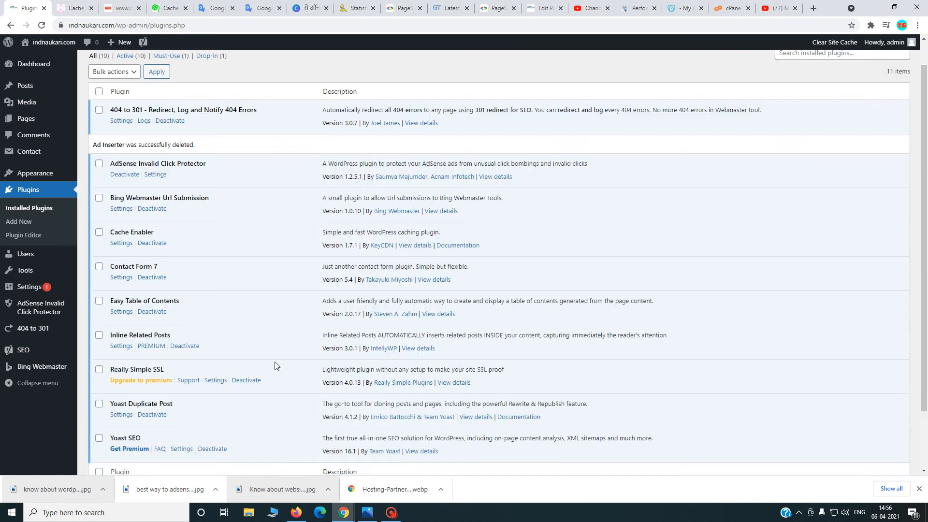
{"action": "scroll", "coordinate": [276, 365], "scroll_direction": "up", "scroll_amount": 1}
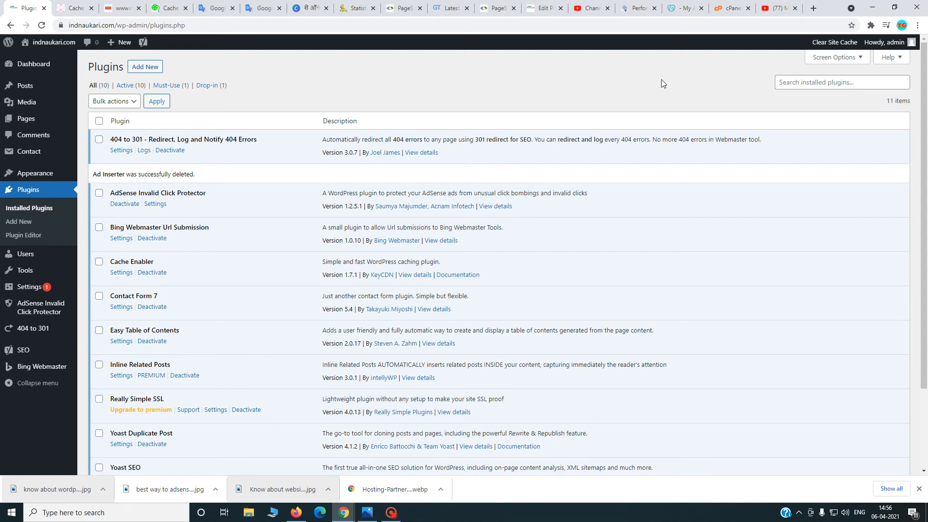
Open the cPanel File Manager and go to the public_html folder that holds the indnaukari.com site files
{"action": "left_click", "coordinate": [719, 10]}
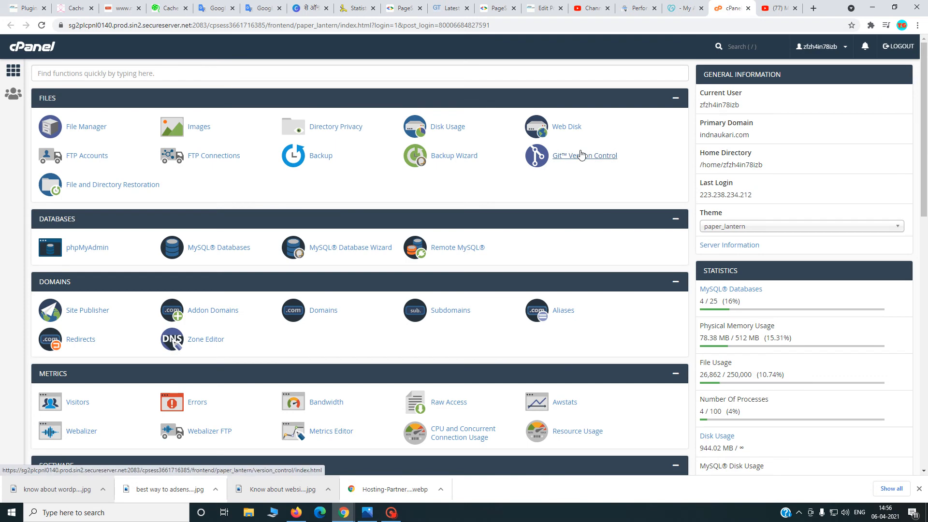
{"action": "left_click", "coordinate": [83, 130]}
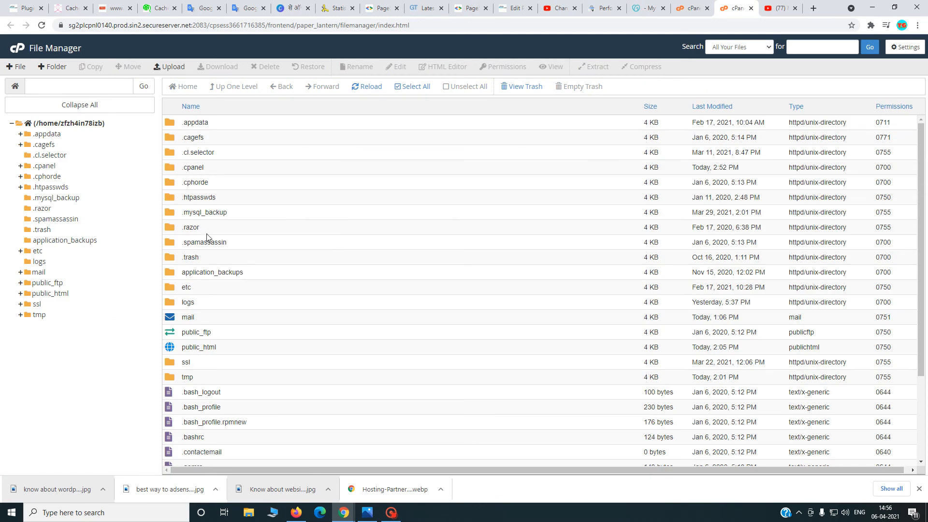
{"action": "left_click", "coordinate": [51, 294]}
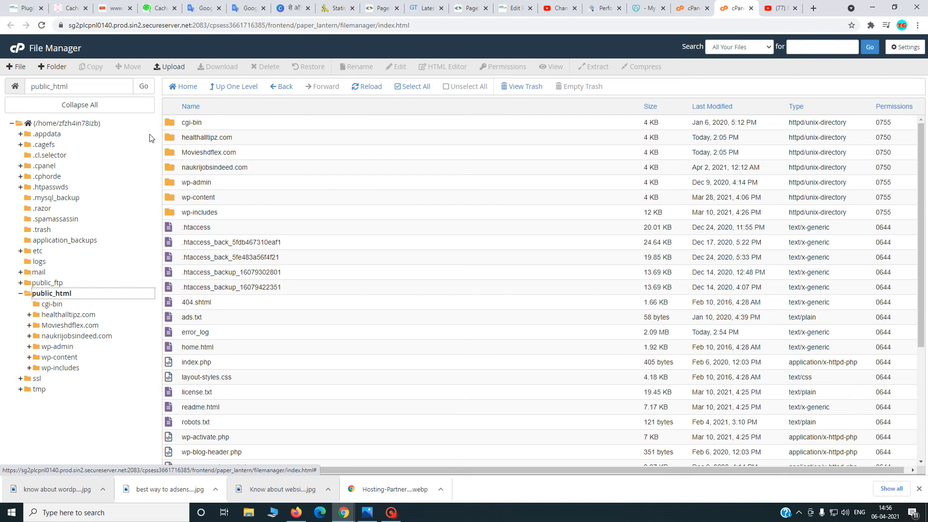
{"action": "left_click", "coordinate": [26, 8]}
{"action": "left_click_drag", "start_coordinate": [69, 25], "coordinate": [110, 28]}
{"action": "left_click", "coordinate": [736, 9]}
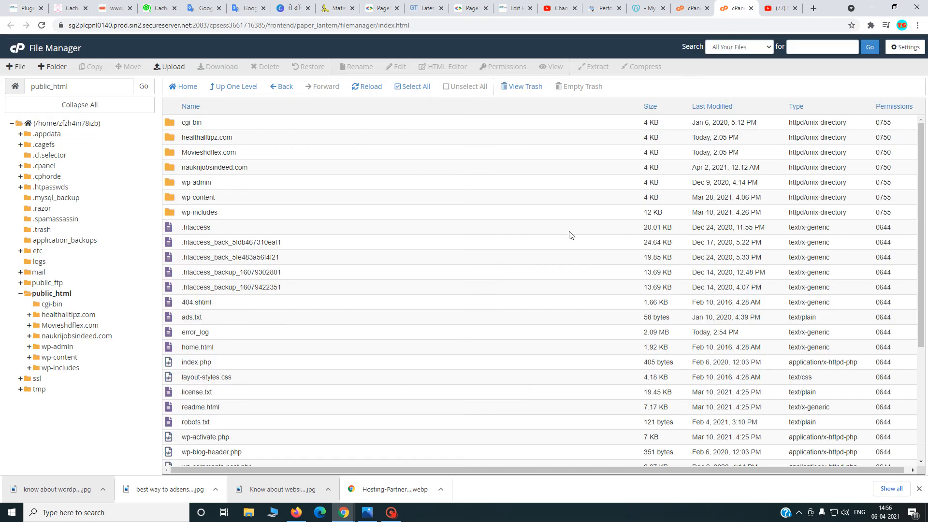
{"action": "left_click", "coordinate": [50, 294]}
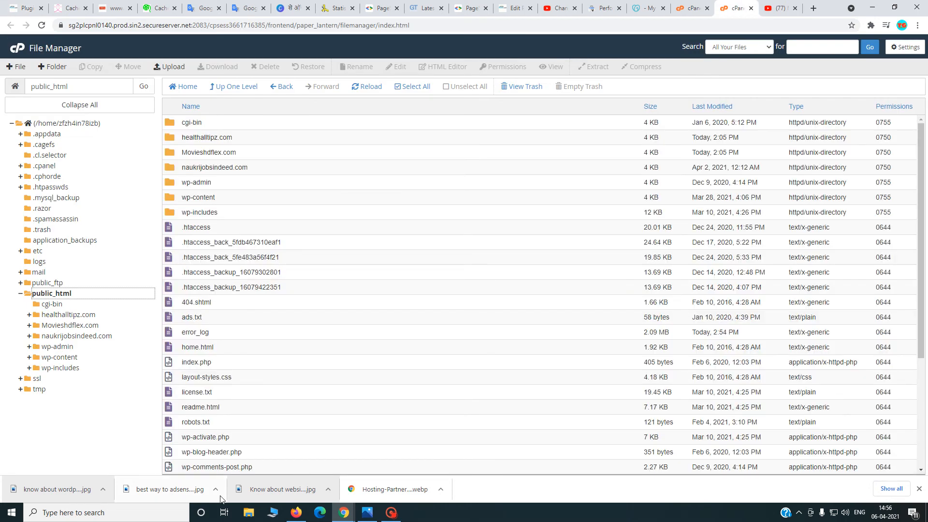
{"action": "scroll", "coordinate": [271, 393], "scroll_direction": "down", "scroll_amount": 1}
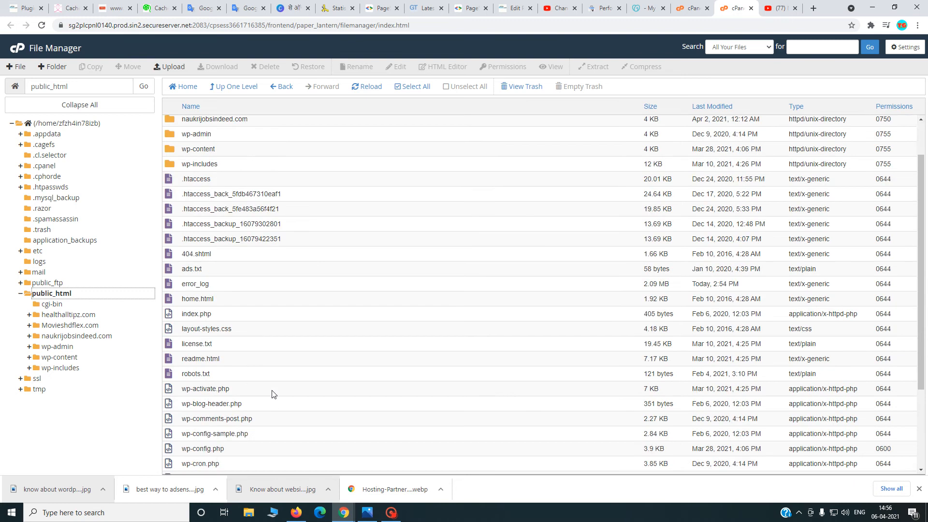
{"action": "scroll", "coordinate": [271, 394], "scroll_direction": "up", "scroll_amount": 1}
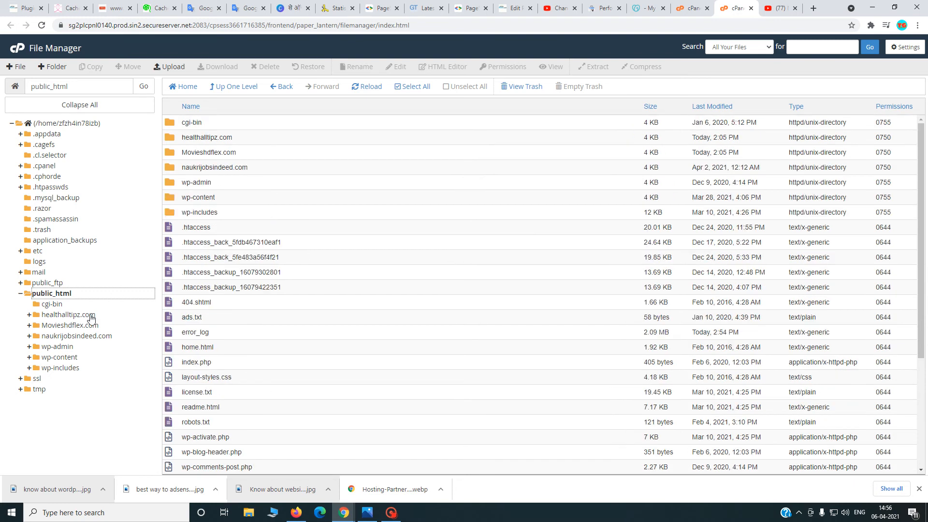
View the error_log file in the healthalltipz.com folder, read its last entry, and close the log
{"action": "left_click", "coordinate": [73, 316]}
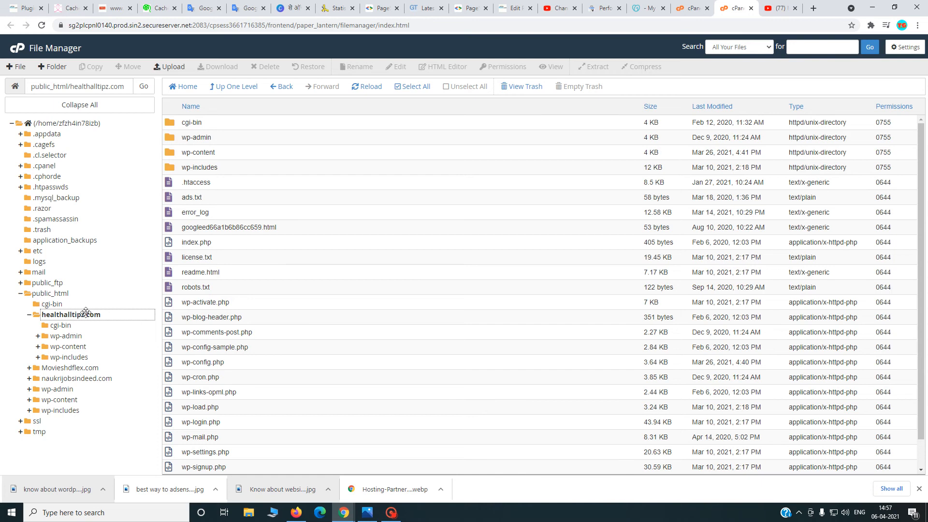
{"action": "right_click", "coordinate": [208, 213]}
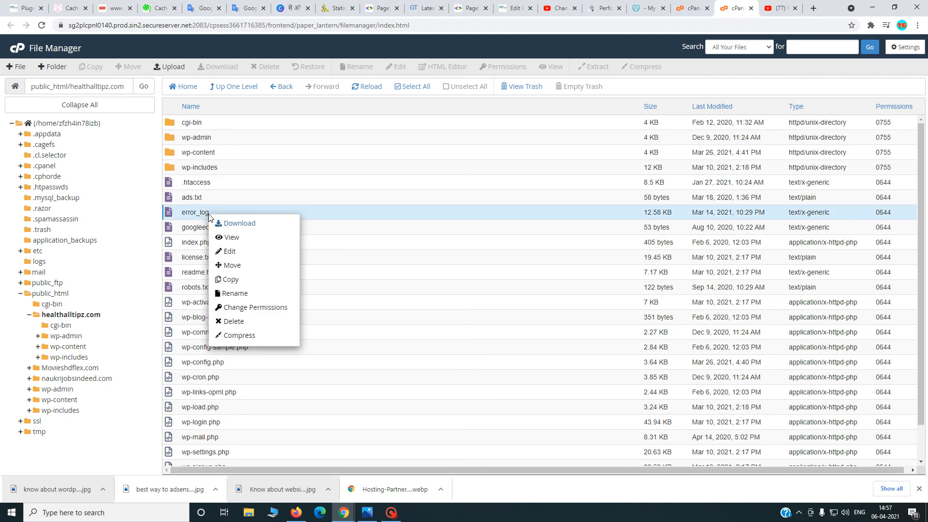
{"action": "left_click", "coordinate": [231, 237]}
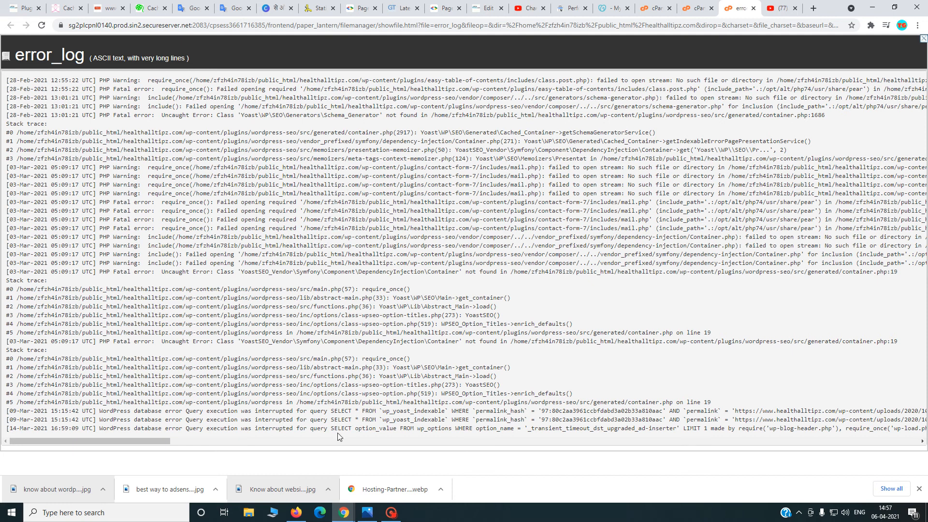
{"action": "left_click_drag", "start_coordinate": [13, 428], "coordinate": [45, 429]}
{"action": "left_click_drag", "start_coordinate": [124, 428], "coordinate": [591, 438]}
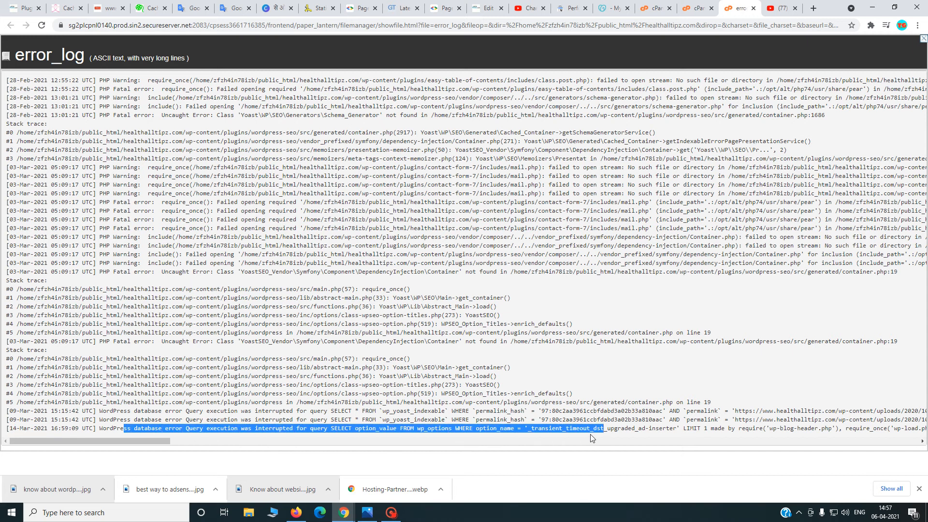
{"action": "left_click", "coordinate": [753, 9]}
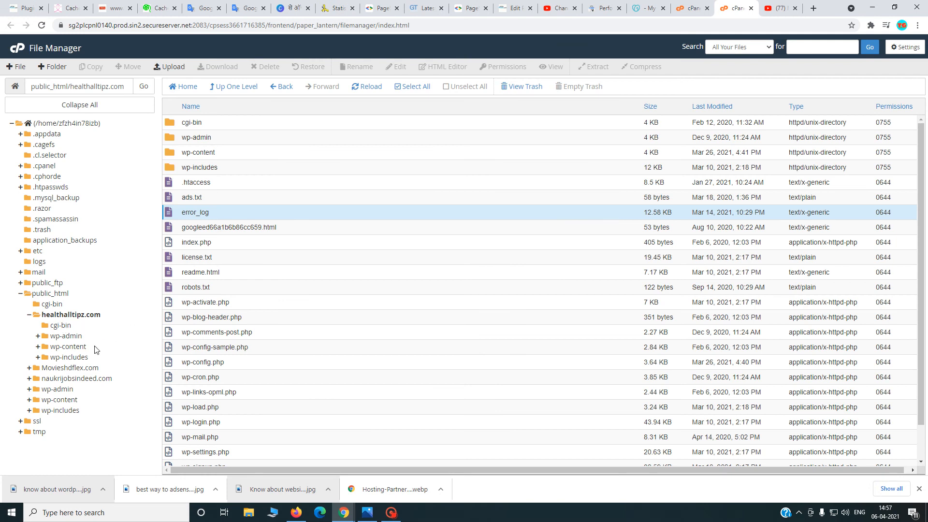
View the error_log file in the Movieshdflex.com folder, read its last entries, and close the log
{"action": "left_click", "coordinate": [85, 370]}
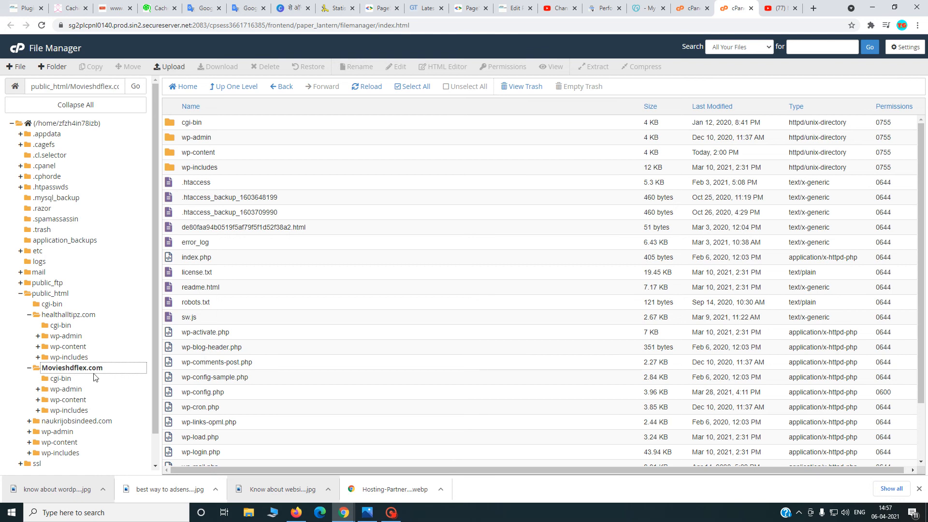
{"action": "right_click", "coordinate": [205, 245]}
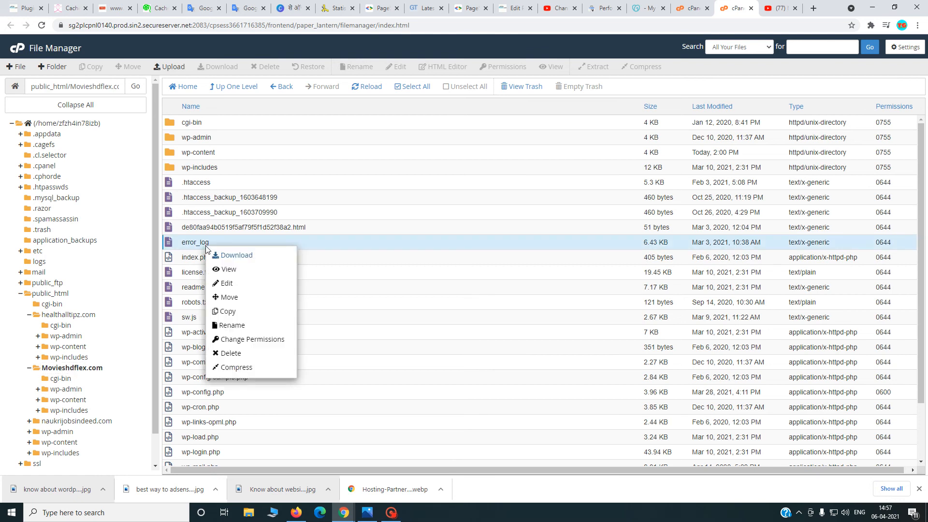
{"action": "left_click", "coordinate": [236, 276]}
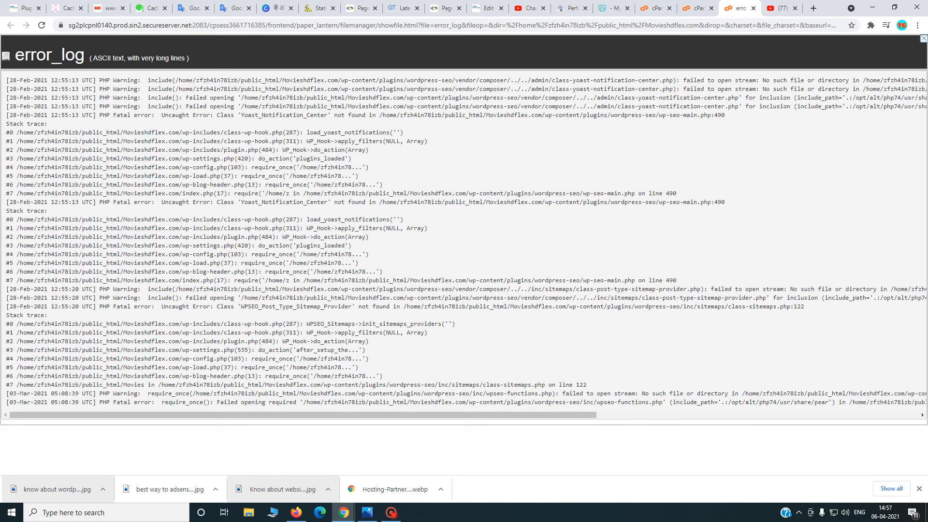
{"action": "left_click_drag", "start_coordinate": [16, 402], "coordinate": [838, 402]}
{"action": "left_click_drag", "start_coordinate": [570, 417], "coordinate": [409, 388]}
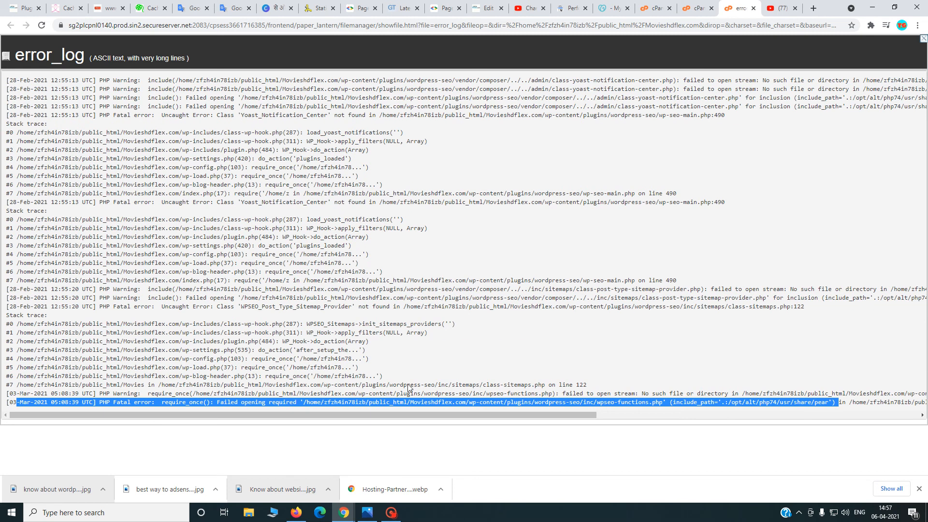
{"action": "left_click", "coordinate": [754, 8]}
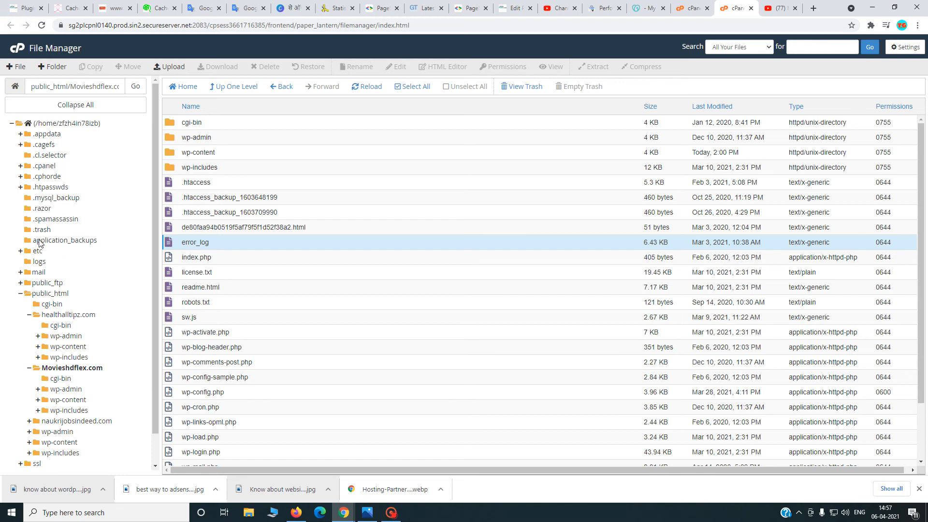
View the error_log file directly in public_html and examine its latest and earlier entries for the plugin path named in the warnings
{"action": "left_click", "coordinate": [46, 294]}
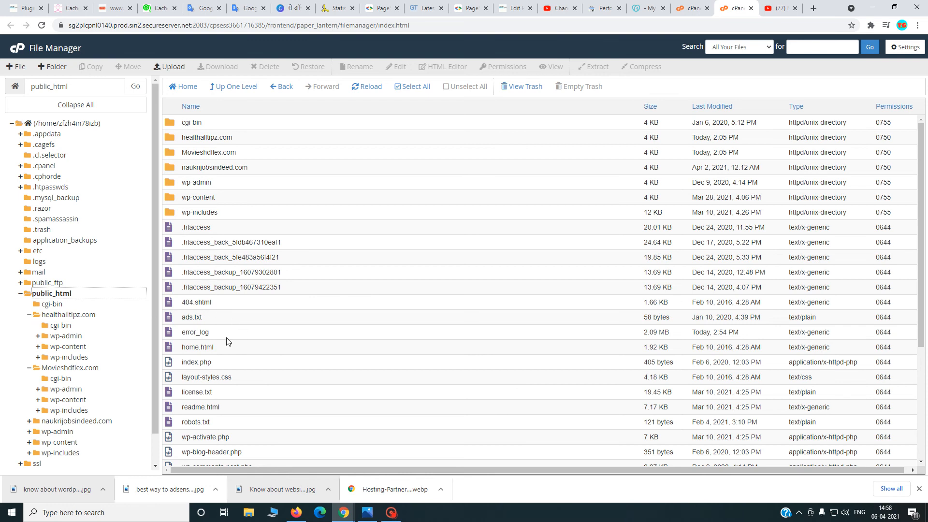
{"action": "right_click", "coordinate": [210, 336]}
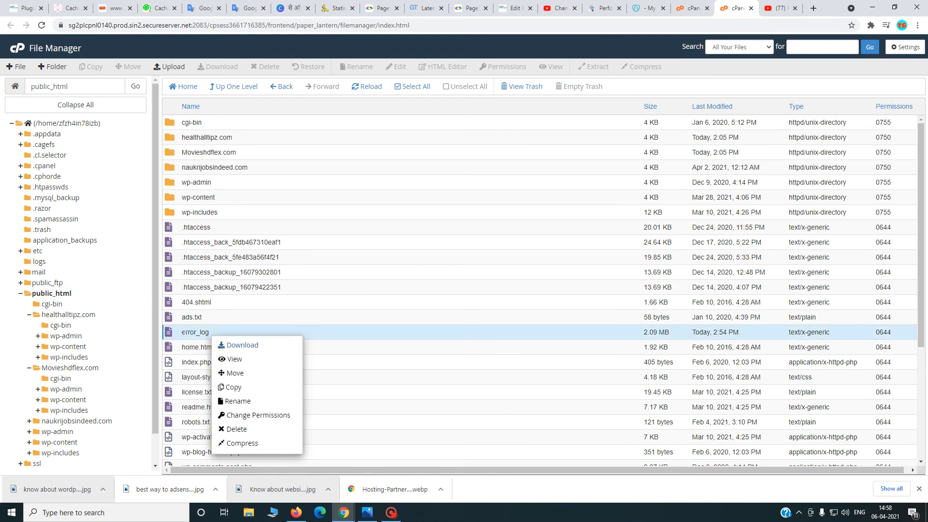
{"action": "left_click", "coordinate": [243, 364]}
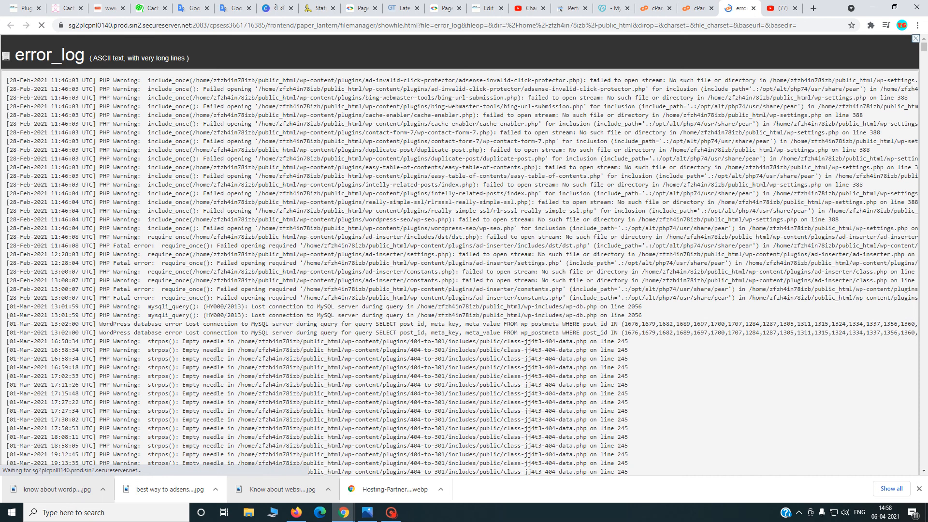
{"action": "left_click_drag", "start_coordinate": [923, 49], "coordinate": [924, 463]}
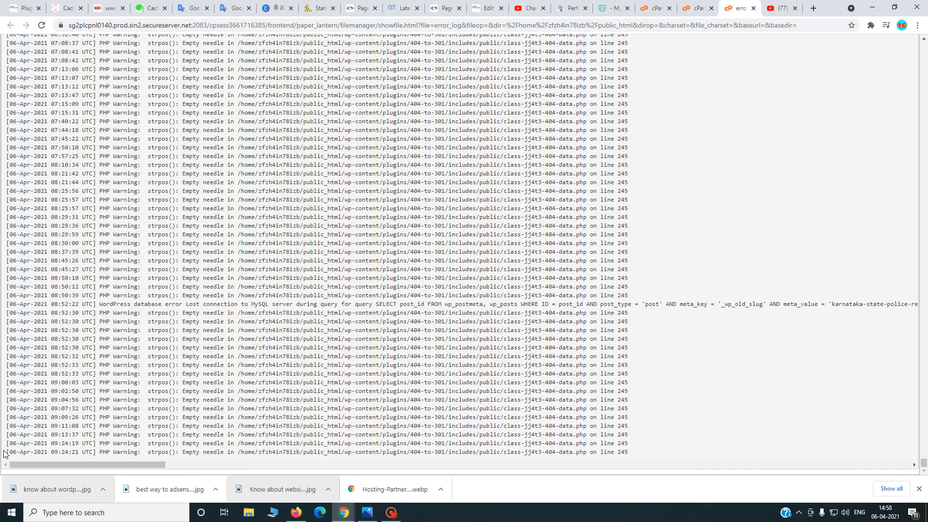
{"action": "left_click_drag", "start_coordinate": [6, 452], "coordinate": [410, 452]}
{"action": "left_click_drag", "start_coordinate": [452, 453], "coordinate": [631, 459]}
{"action": "scroll", "coordinate": [613, 428], "scroll_direction": "up", "scroll_amount": 1}
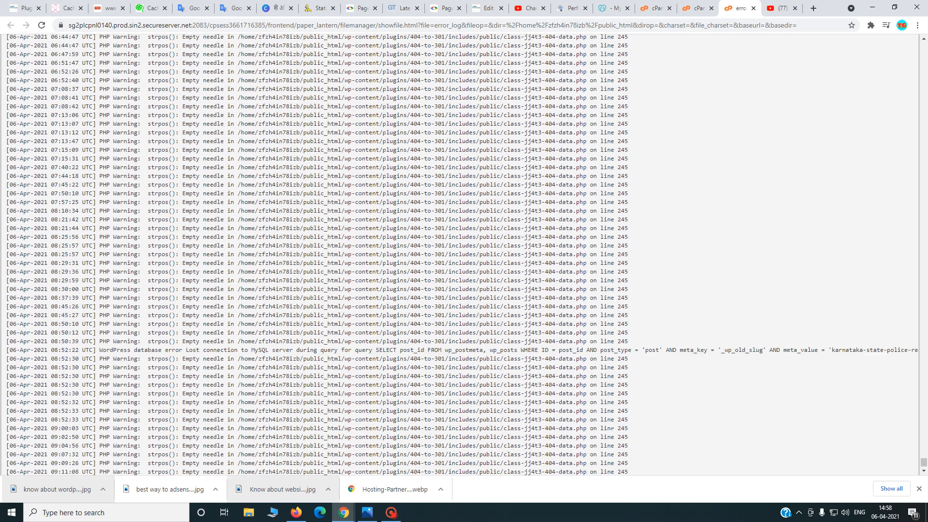
{"action": "scroll", "coordinate": [613, 429], "scroll_direction": "up", "scroll_amount": 5}
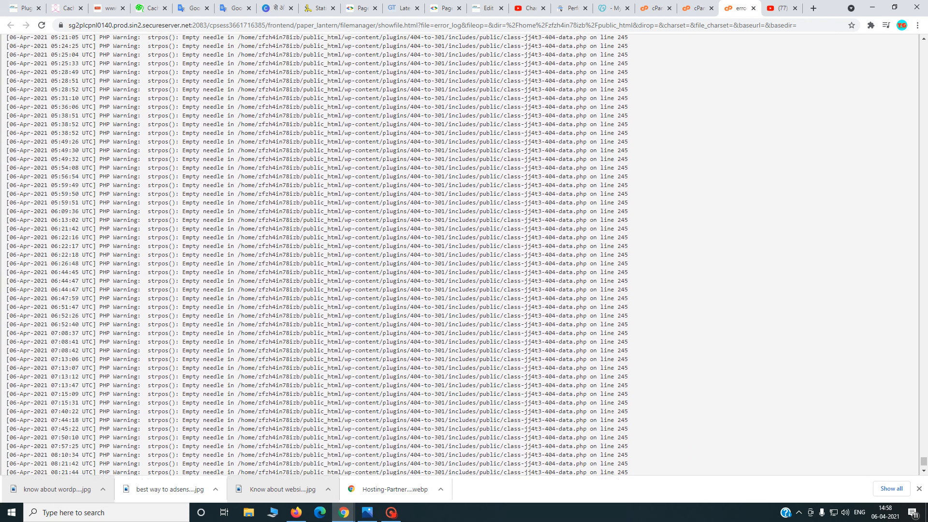
{"action": "scroll", "coordinate": [613, 429], "scroll_direction": "up", "scroll_amount": 9}
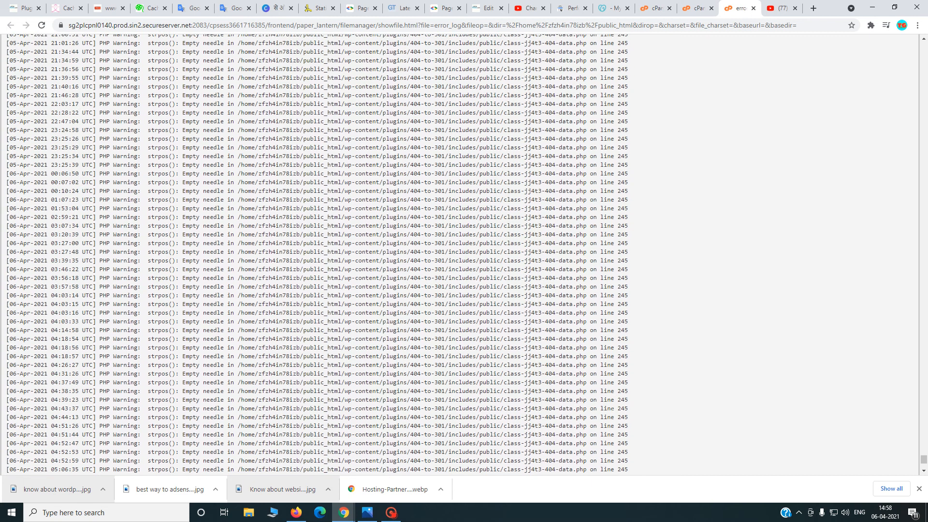
{"action": "scroll", "coordinate": [613, 429], "scroll_direction": "up", "scroll_amount": 12}
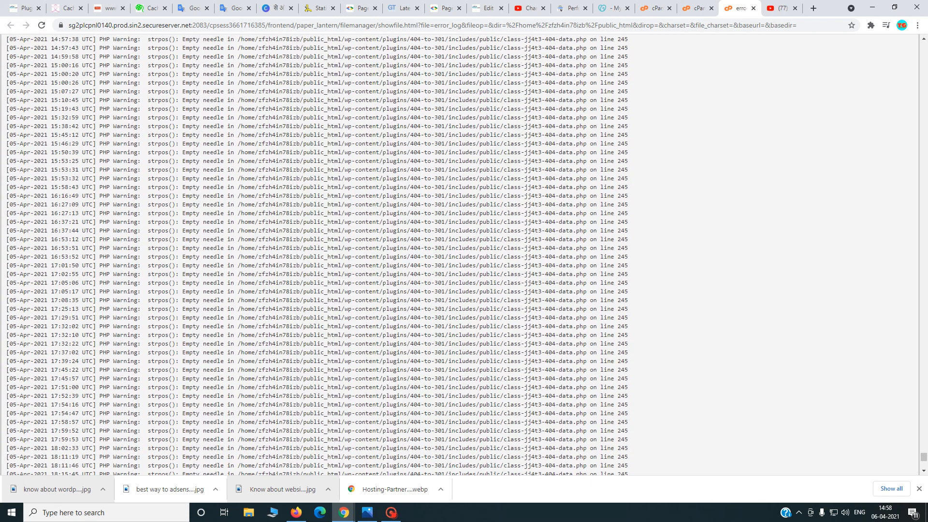
{"action": "scroll", "coordinate": [613, 429], "scroll_direction": "down", "scroll_amount": 6}
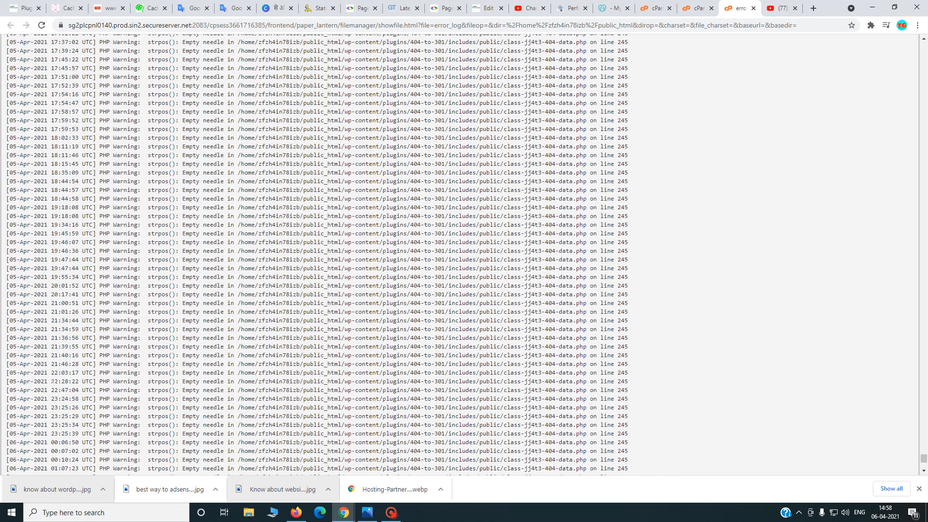
{"action": "scroll", "coordinate": [613, 429], "scroll_direction": "up", "scroll_amount": 20}
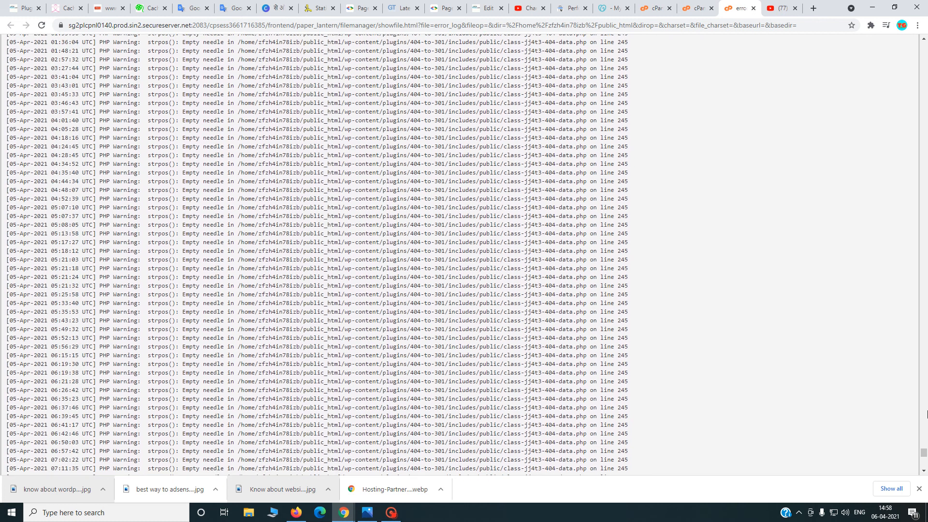
Return to the indnaukari.com installed plugins list and deactivate the 404 to 301 - Redirect, Log and Notify 404 Errors plugin
{"action": "left_click_drag", "start_coordinate": [924, 455], "coordinate": [923, 46]}
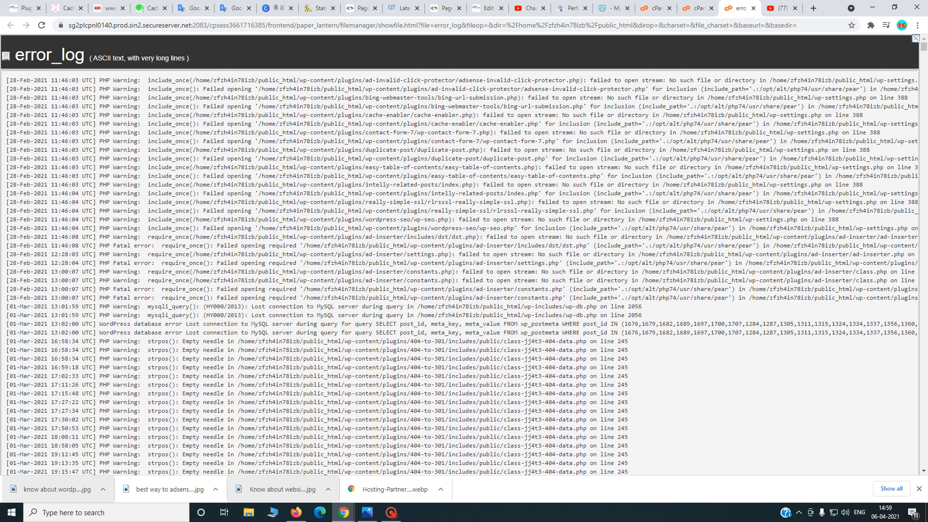
{"action": "left_click", "coordinate": [24, 8]}
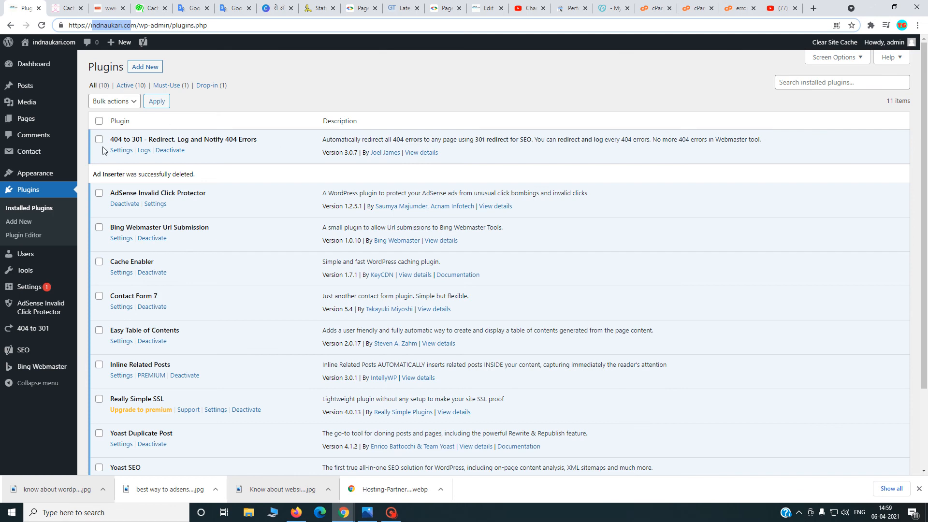
{"action": "left_click_drag", "start_coordinate": [111, 142], "coordinate": [260, 142]}
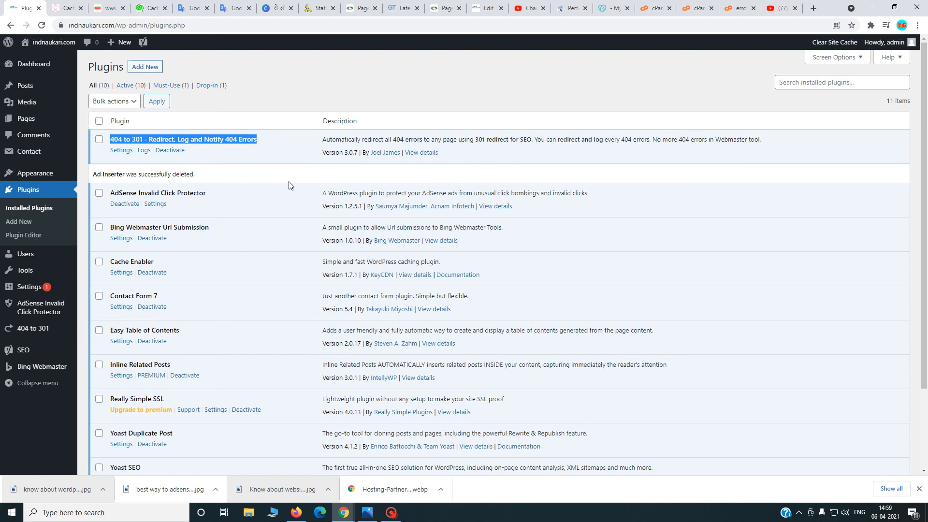
{"action": "left_click", "coordinate": [170, 151]}
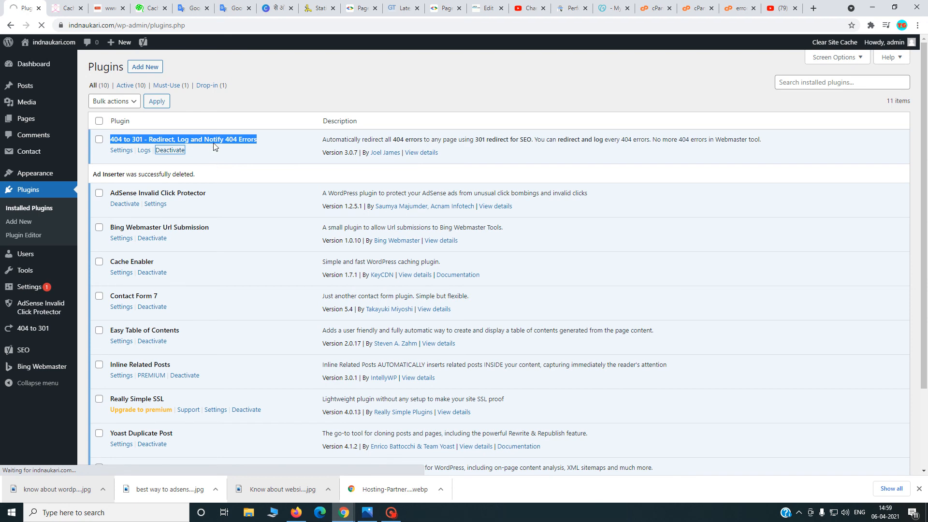
Recheck the plugin path in the open error_log entries and return to the WordPress plugins list to check the deactivation
{"action": "left_click", "coordinate": [704, 7]}
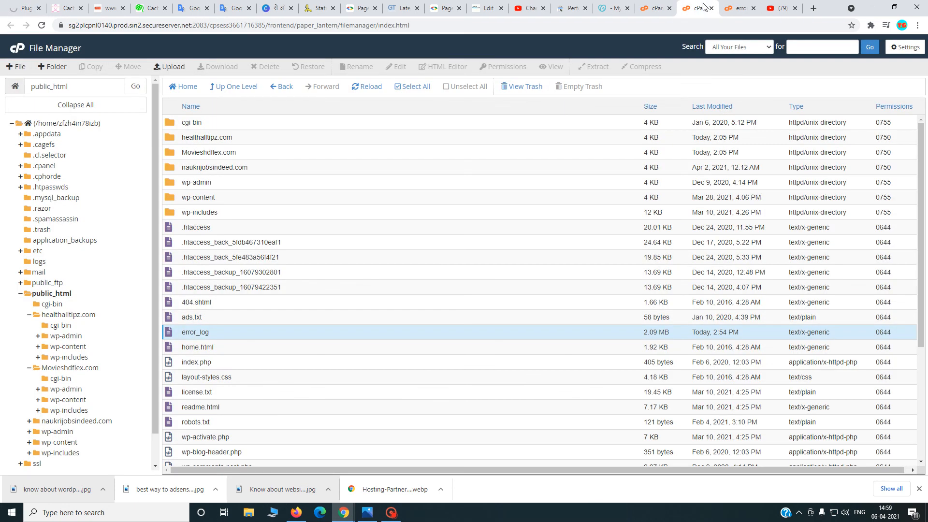
{"action": "left_click", "coordinate": [733, 4]}
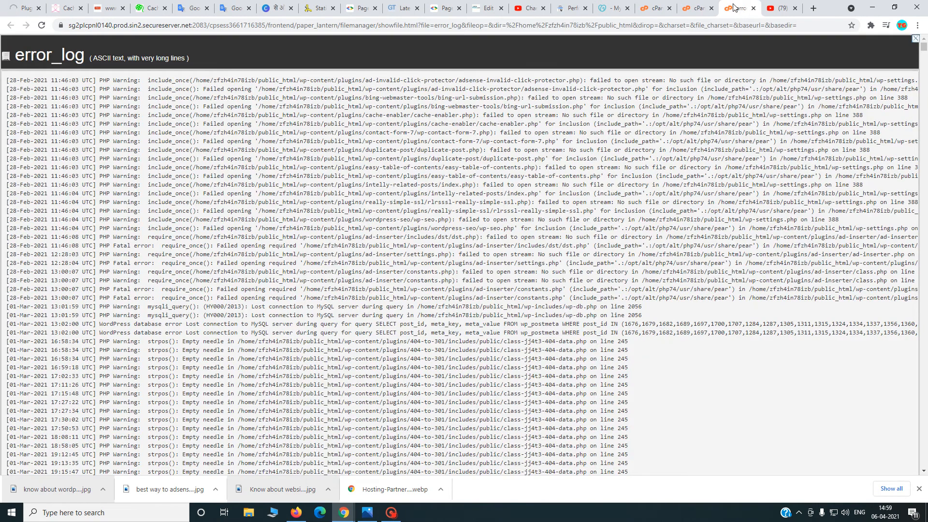
{"action": "scroll", "coordinate": [459, 255], "scroll_direction": "down", "scroll_amount": 20}
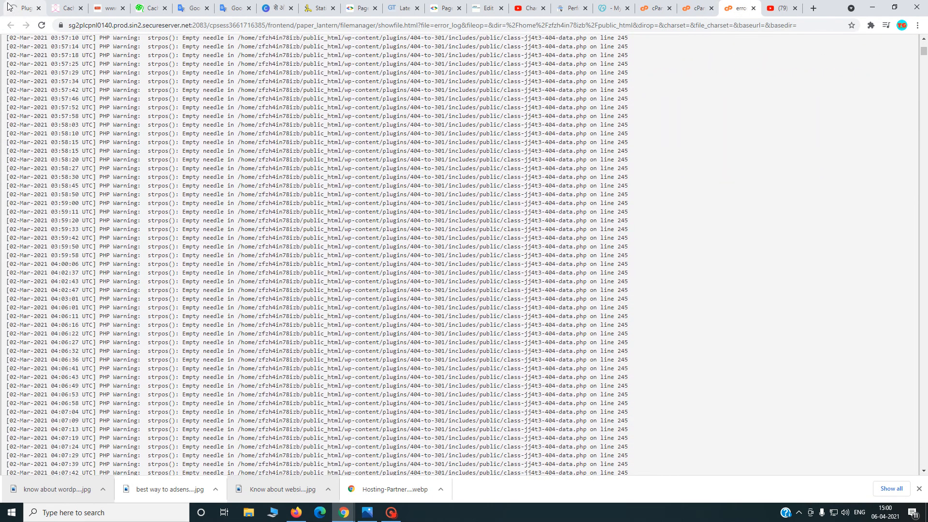
{"action": "left_click", "coordinate": [26, 8]}
{"action": "scroll", "coordinate": [288, 363], "scroll_direction": "down", "scroll_amount": 3}
{"action": "scroll", "coordinate": [288, 364], "scroll_direction": "up", "scroll_amount": 3}
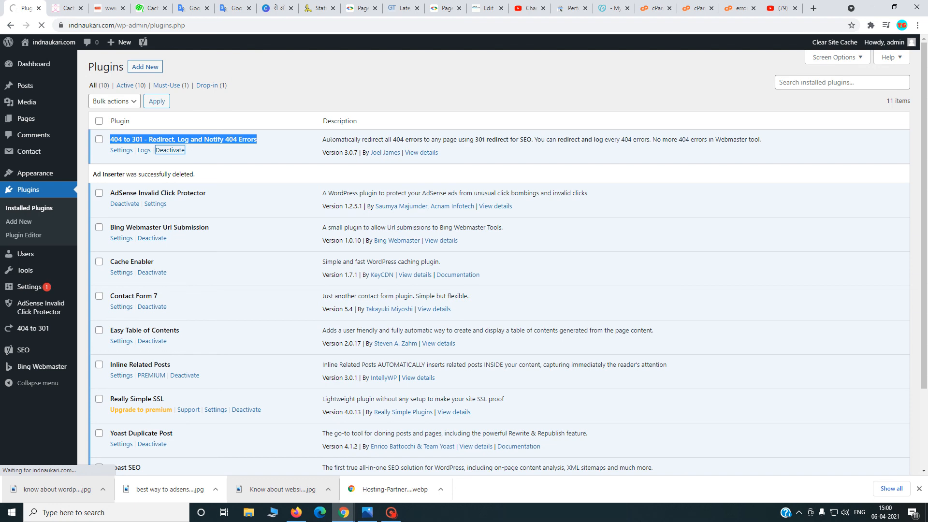
Reopen File Manager from the cPanel home page and go to the public_html folder
{"action": "left_click", "coordinate": [653, 7]}
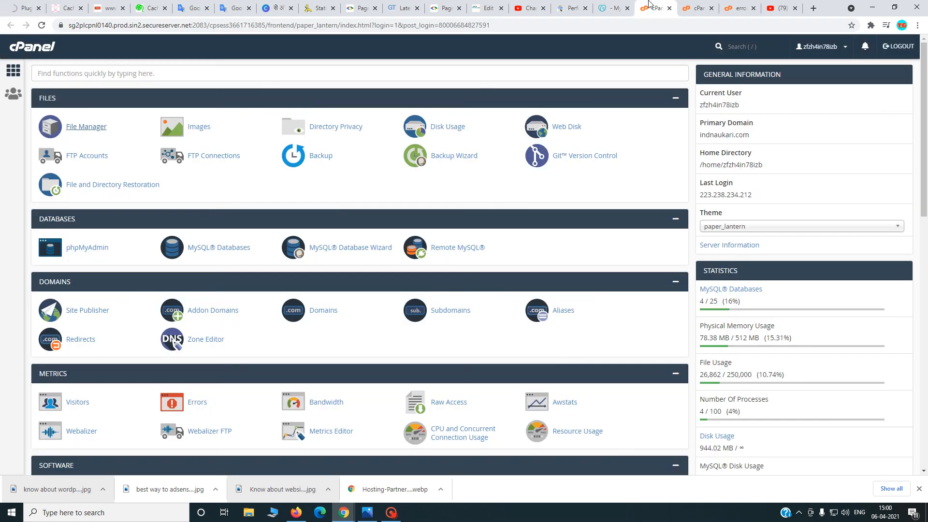
{"action": "left_click", "coordinate": [698, 8]}
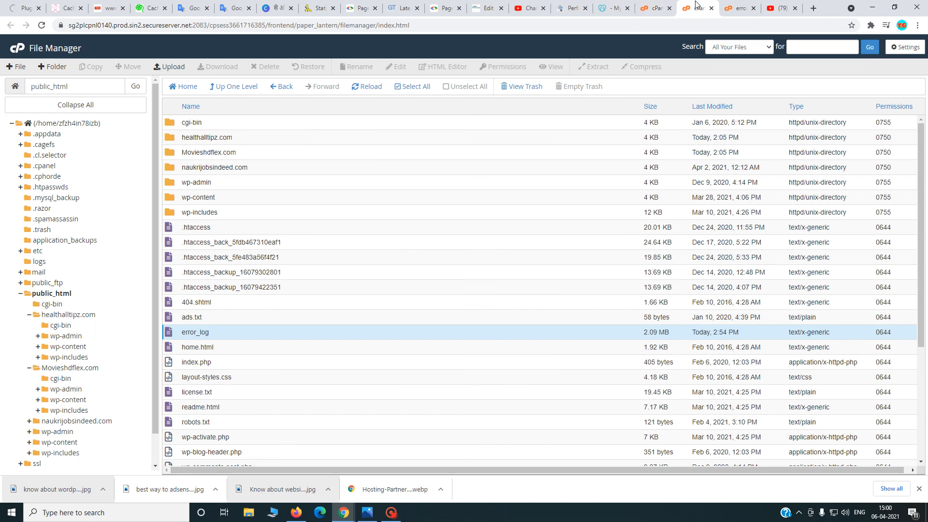
{"action": "left_click", "coordinate": [660, 7]}
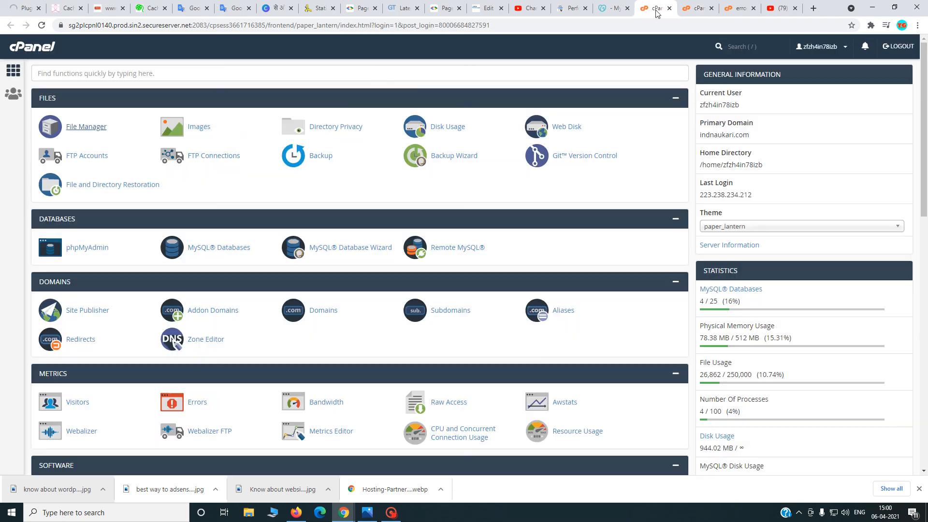
{"action": "left_click", "coordinate": [97, 137]}
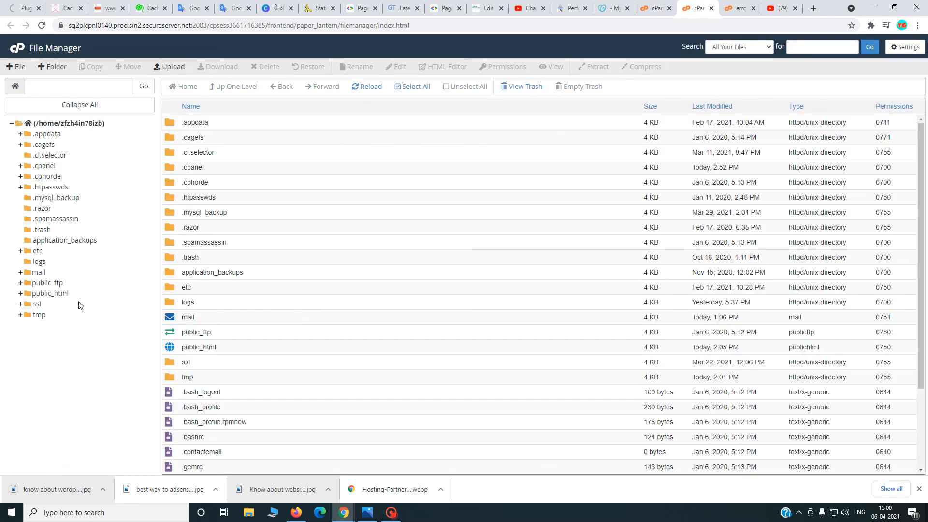
{"action": "left_click", "coordinate": [51, 294]}
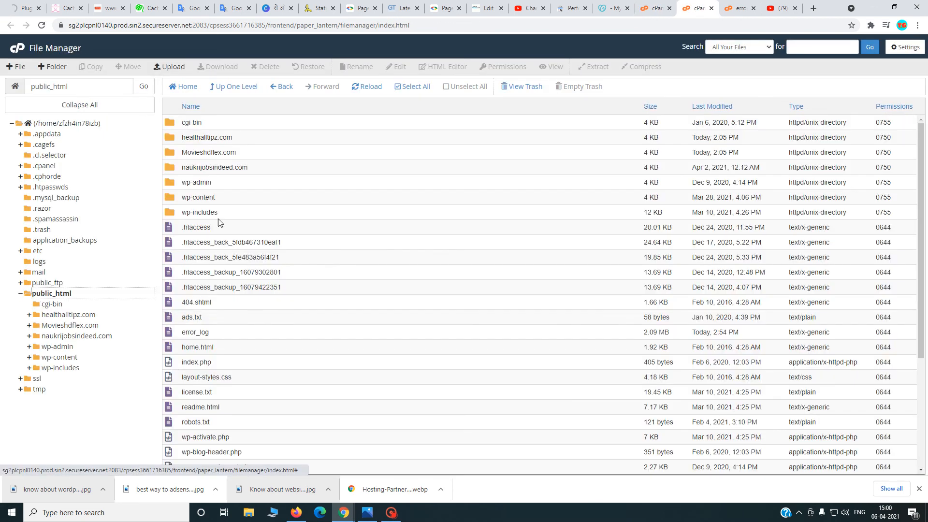
View the error_log file in public_html and highlight the 404-to-301 plugin's file path in one of the newest warnings
{"action": "right_click", "coordinate": [209, 335]}
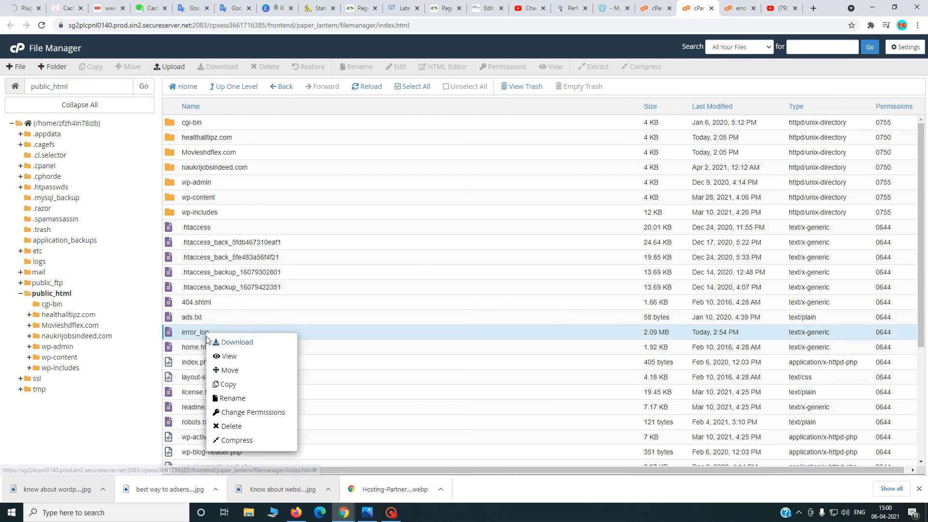
{"action": "left_click", "coordinate": [230, 356]}
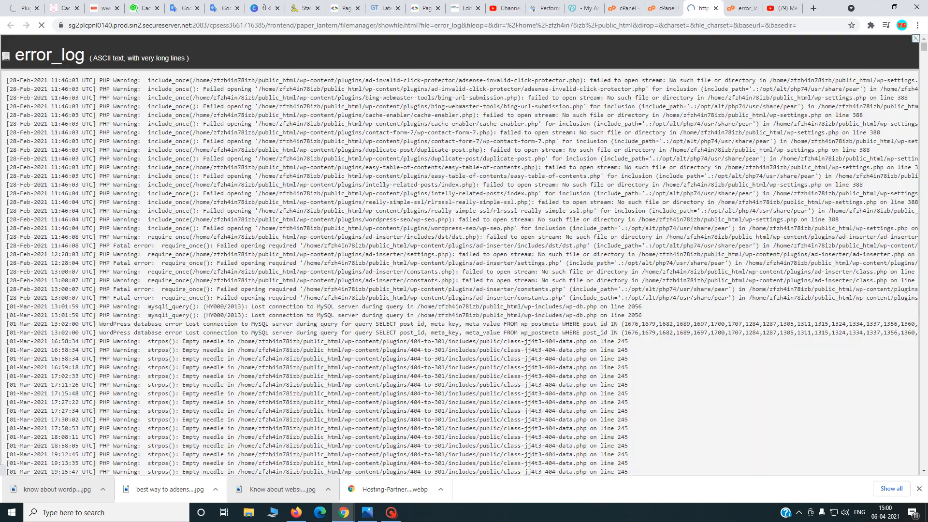
{"action": "scroll", "coordinate": [745, 376], "scroll_direction": "down", "scroll_amount": 5}
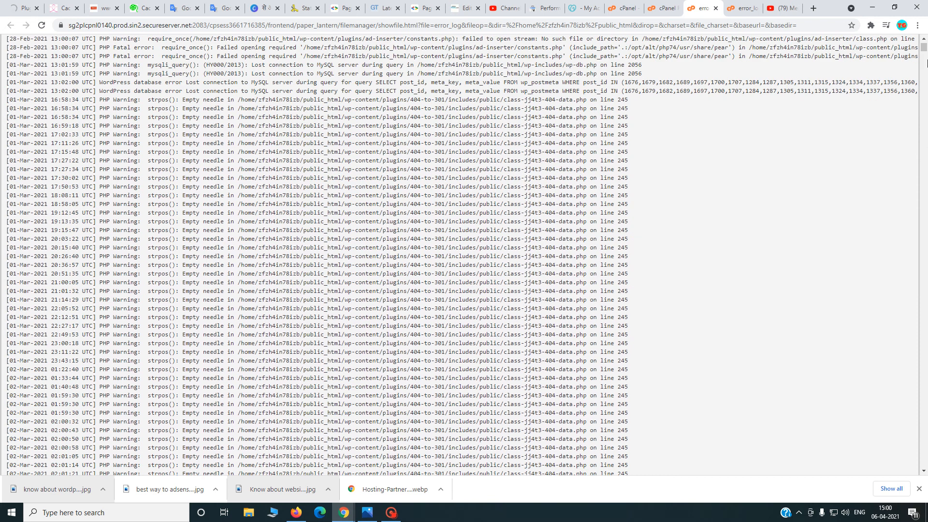
{"action": "left_click_drag", "start_coordinate": [924, 49], "coordinate": [923, 481]}
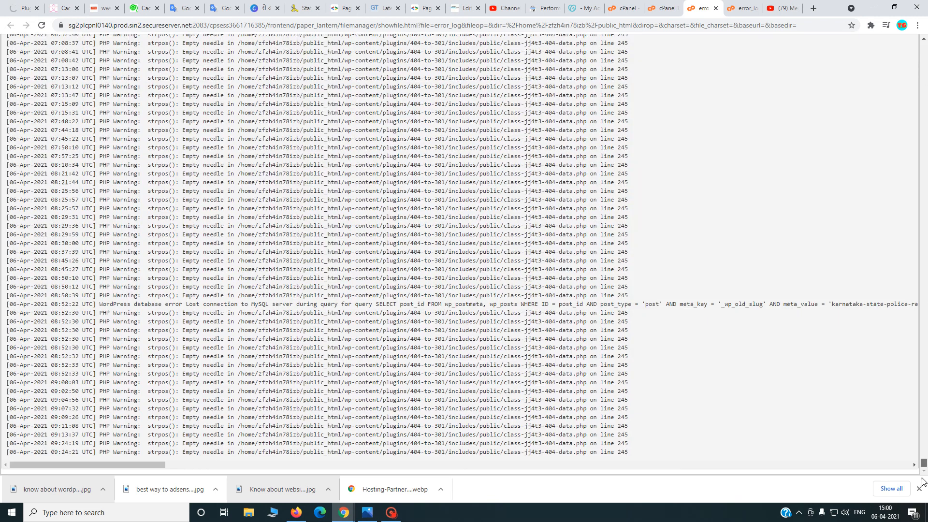
{"action": "left_click_drag", "start_coordinate": [435, 409], "coordinate": [589, 409]}
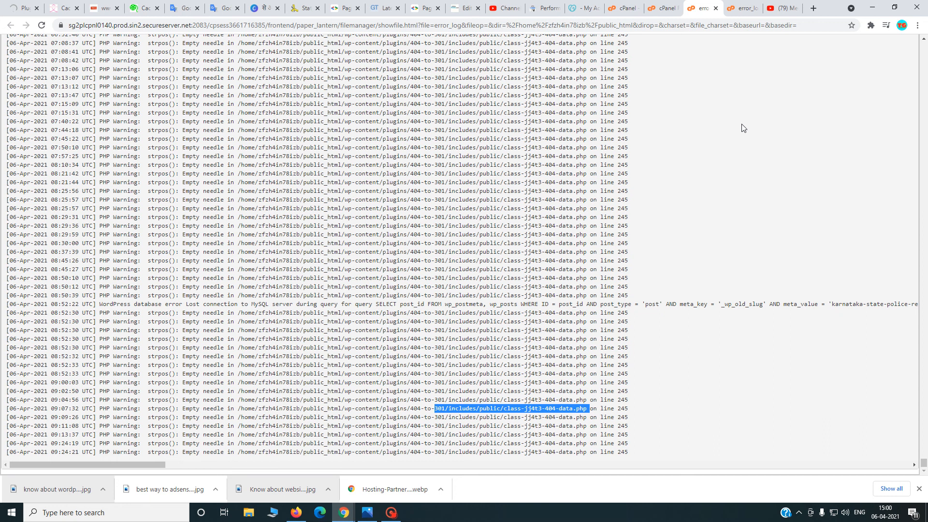
Check the 404 to 301 entry in the WordPress plugins list and switch to the open image in Photos
{"action": "left_click", "coordinate": [24, 7]}
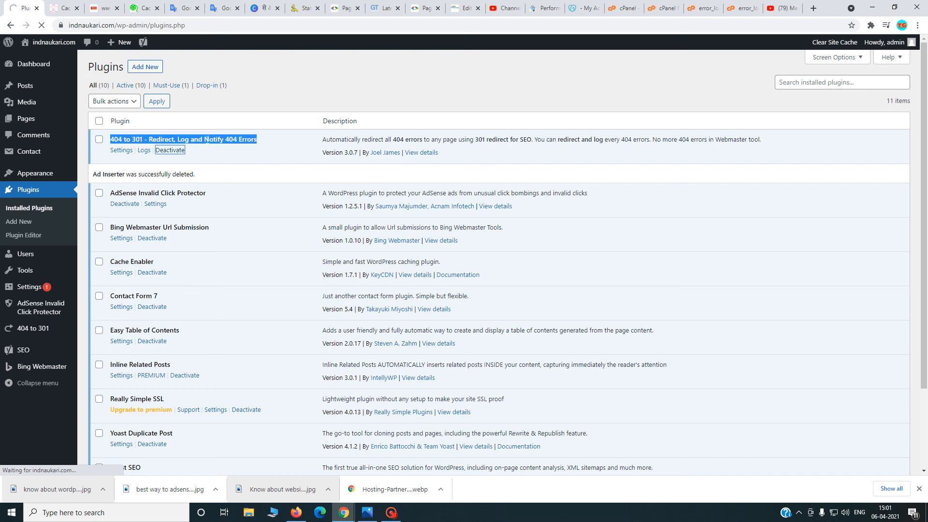
{"action": "left_click", "coordinate": [370, 513]}
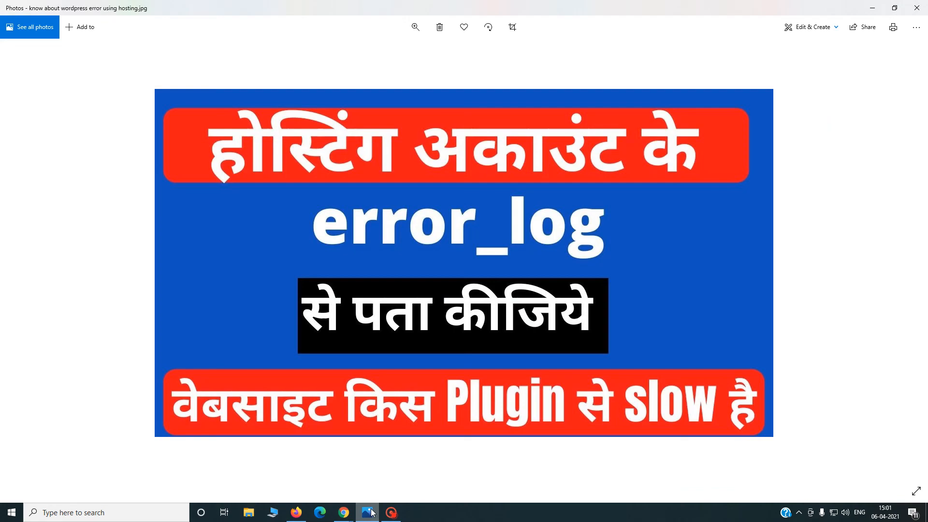